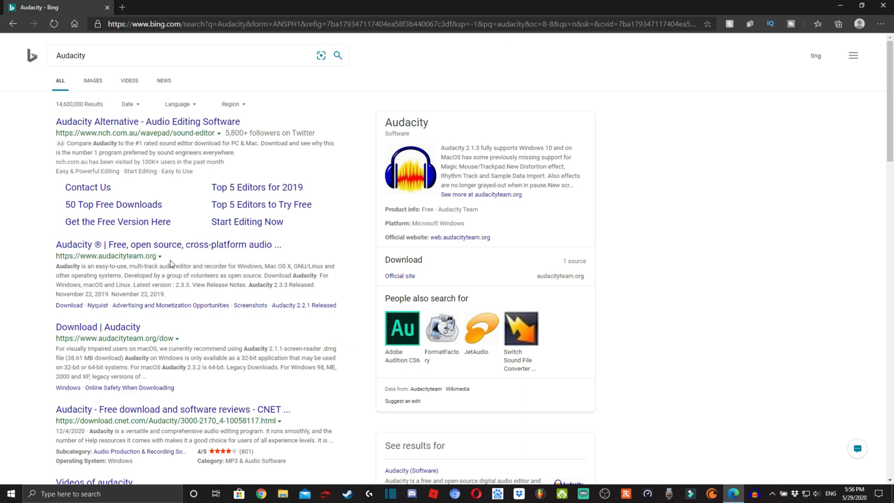
Open the Audacity Download page from the search results and close the browser.
{"action": "left_click", "coordinate": [135, 328]}
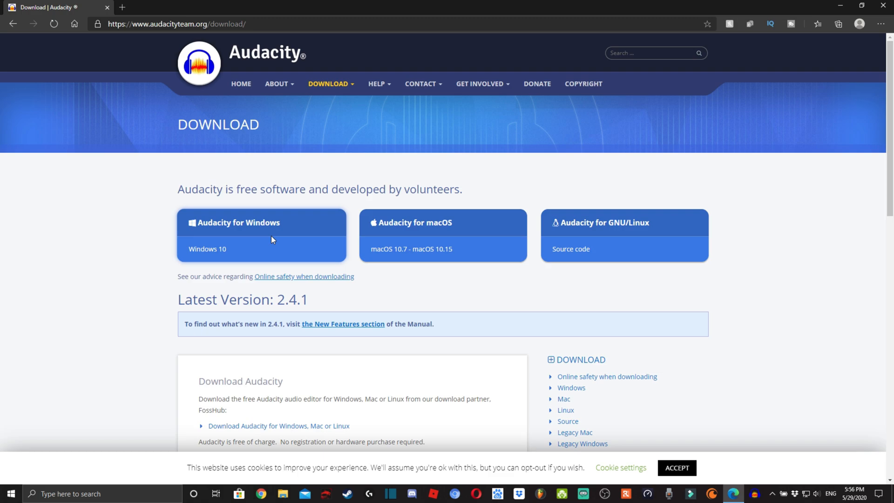
{"action": "right_click", "coordinate": [752, 77]}
{"action": "left_click", "coordinate": [890, 5]}
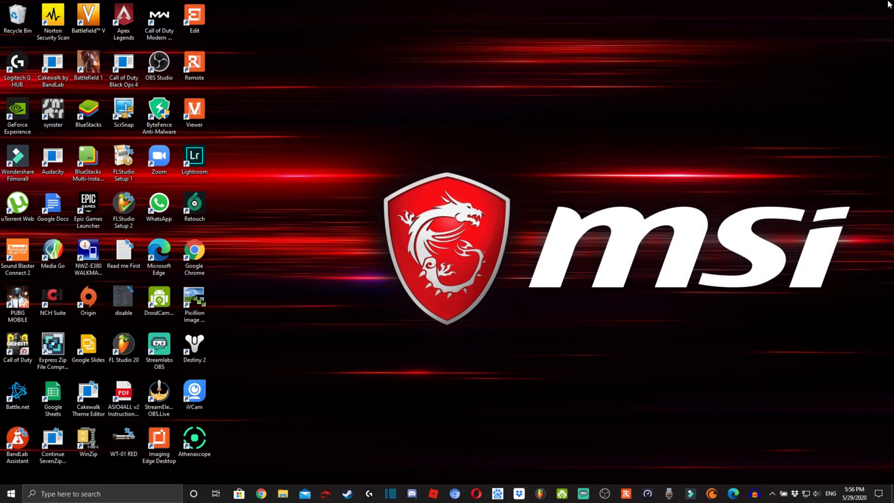
Switch to Audacity, dismiss the welcome window, and choose Microphone (USB AUDIO) as the recording device.
{"action": "left_click", "coordinate": [749, 495]}
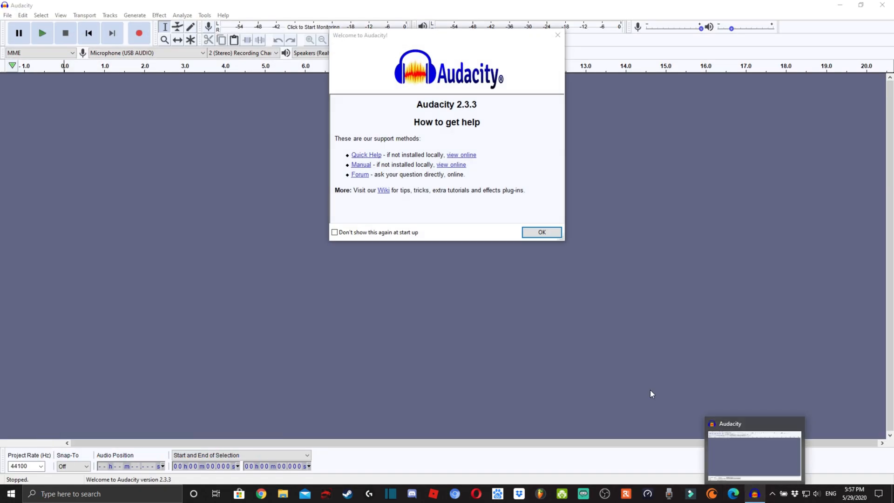
{"action": "left_click", "coordinate": [541, 231]}
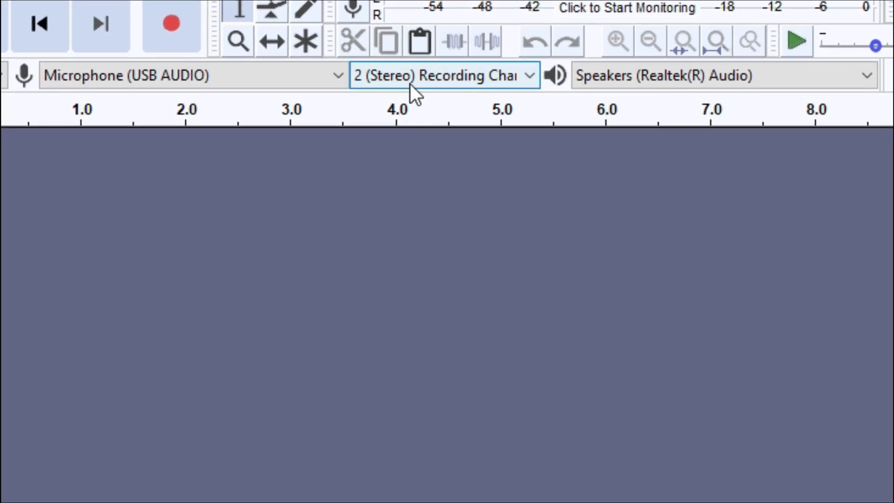
{"action": "left_click", "coordinate": [284, 82]}
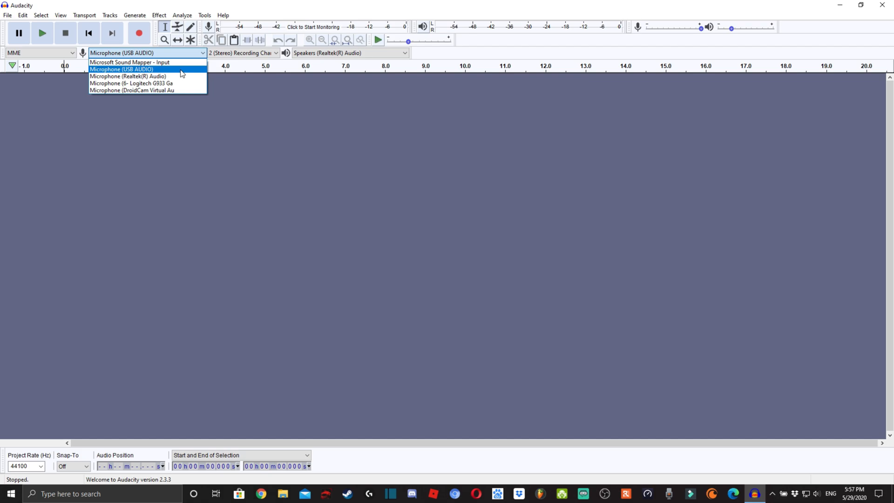
{"action": "left_click", "coordinate": [182, 73]}
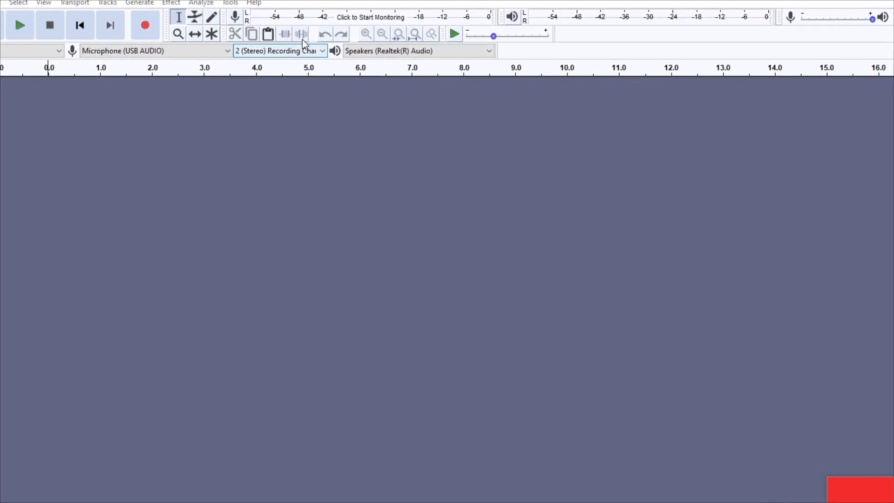
Check the available playback devices, keep Speakers (Realtek(R) Audio), and dismiss the ByteFence alert.
{"action": "left_click", "coordinate": [375, 50]}
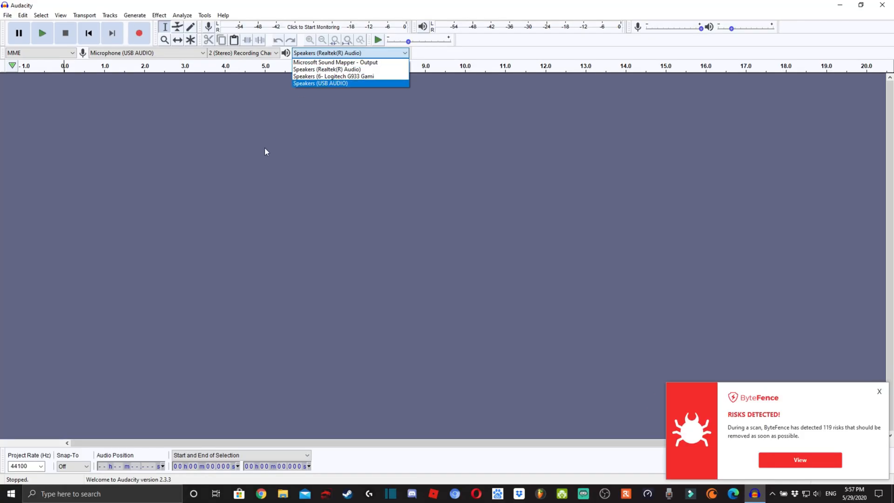
{"action": "left_click", "coordinate": [481, 302]}
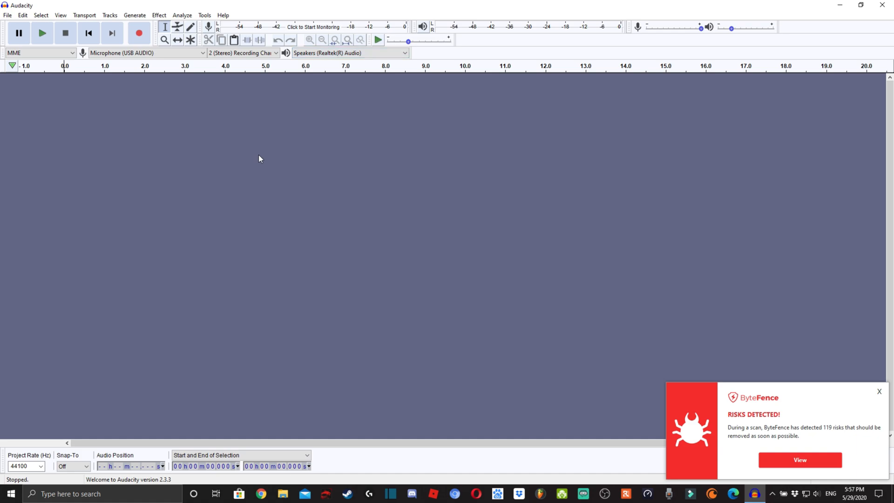
{"action": "left_click", "coordinate": [879, 391]}
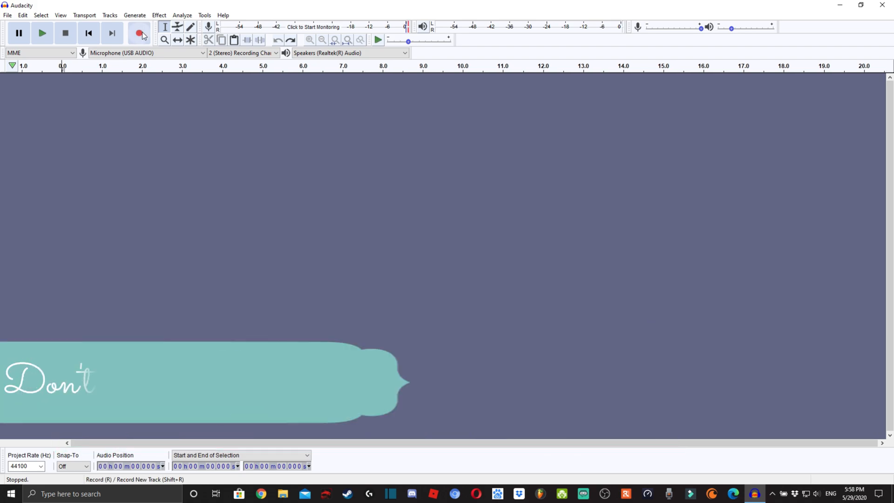
Record a stereo voice track about 14 seconds long, with about 6 seconds of silence before speaking.
{"action": "left_click", "coordinate": [140, 34]}
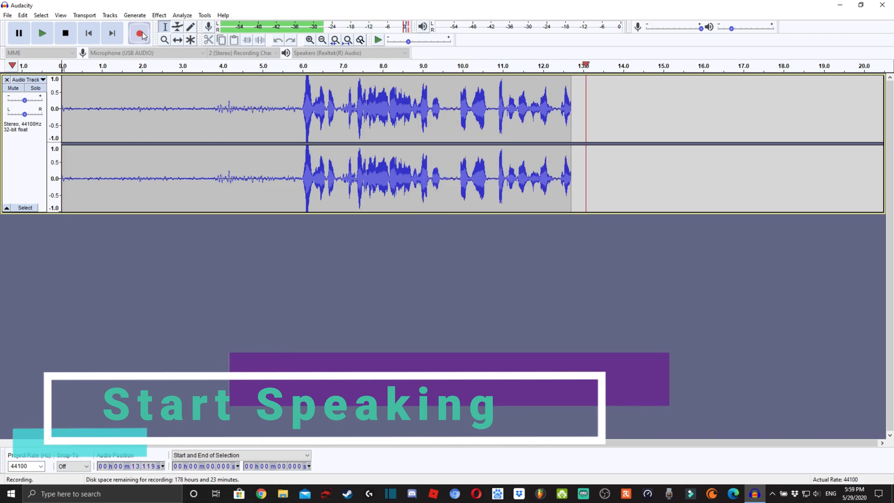
{"action": "left_click", "coordinate": [65, 32]}
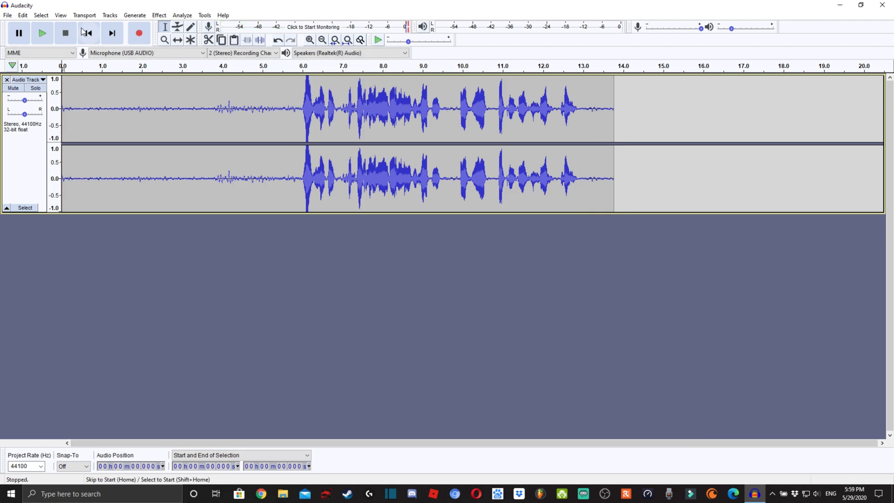
Play the recording back from its start and turn the volume down.
{"action": "left_click", "coordinate": [61, 65]}
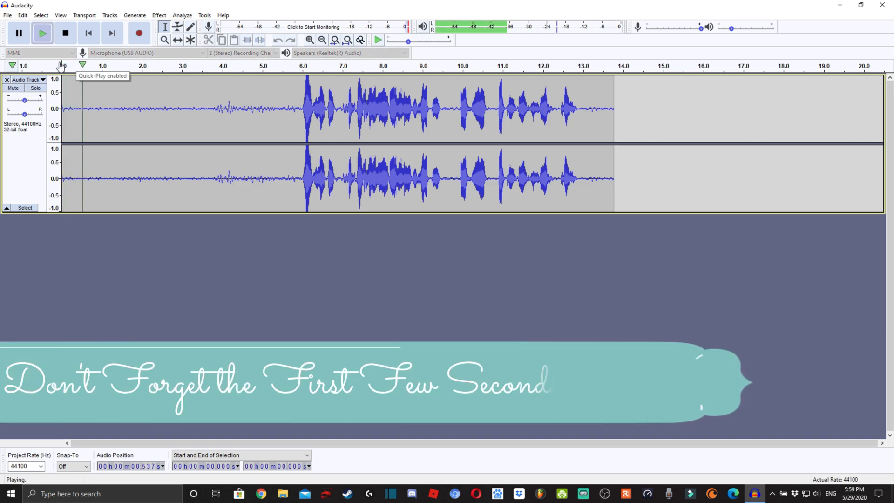
{"action": "key", "text": "XF86AudioLowerVolume"}
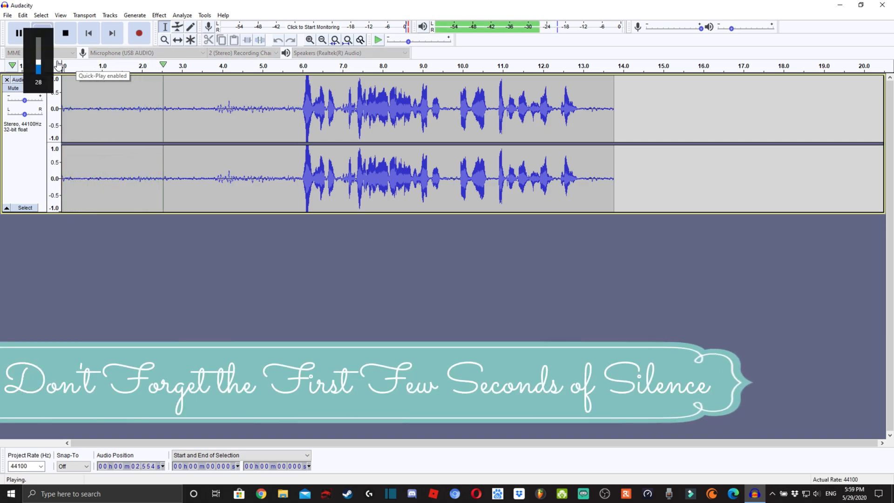
{"action": "key", "text": "XF86AudioLowerVolume"}
{"action": "key", "text": "XF86AudioLowerVolume"}
{"action": "key", "text": "XF86AudioLowerVolume"}
{"action": "key", "text": "XF86AudioLowerVolume"}
{"action": "key", "text": "XF86AudioLowerVolume"}
{"action": "key", "text": "XF86AudioLowerVolume"}
{"action": "key", "text": "XF86AudioLowerVolume"}
{"action": "key", "text": "XF86AudioLowerVolume"}
{"action": "key", "text": "XF86AudioLowerVolume"}
{"action": "key", "text": "XF86AudioLowerVolume"}
{"action": "key", "text": "XF86AudioLowerVolume"}
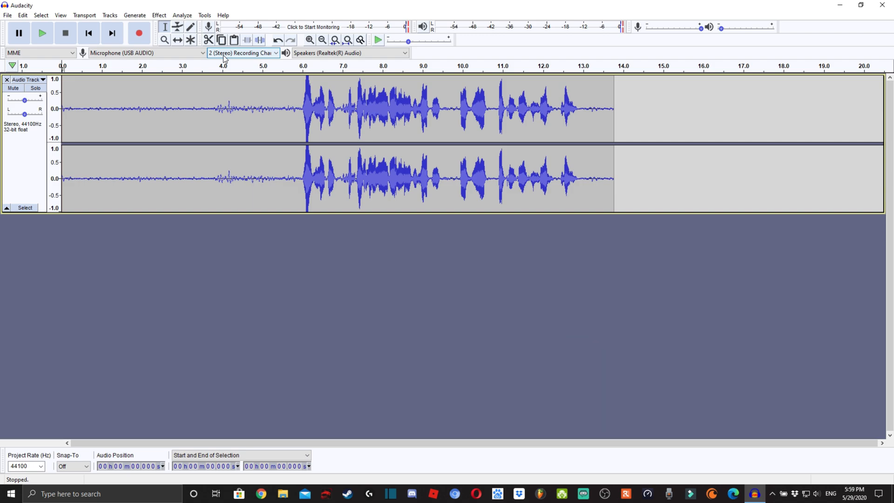
{"action": "left_click", "coordinate": [7, 15]}
{"action": "mouse_move", "coordinate": [66, 93]}
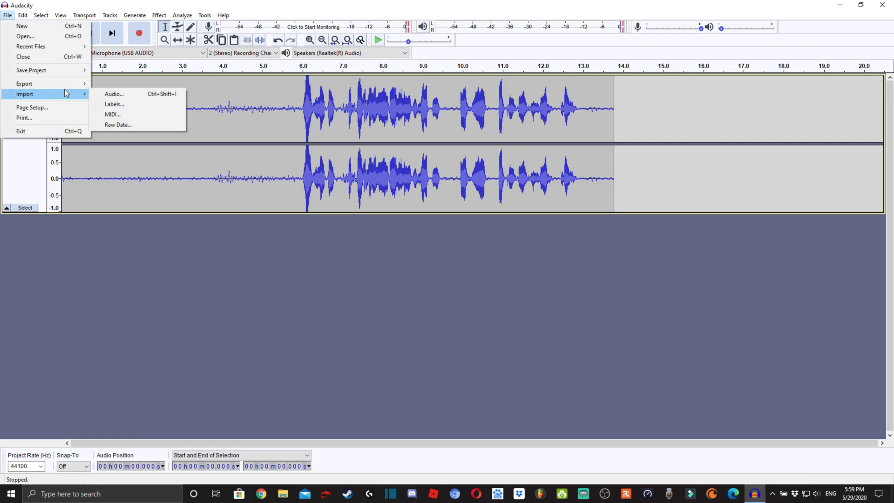
{"action": "left_click", "coordinate": [106, 94]}
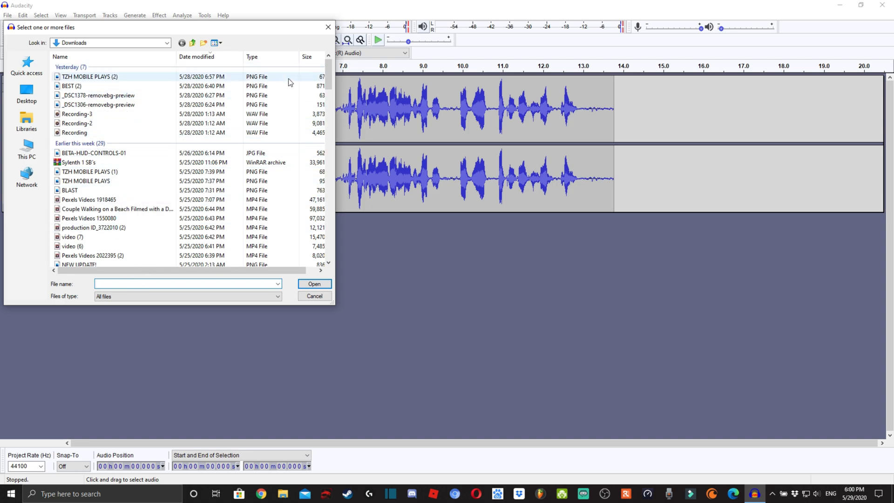
{"action": "left_click", "coordinate": [328, 27]}
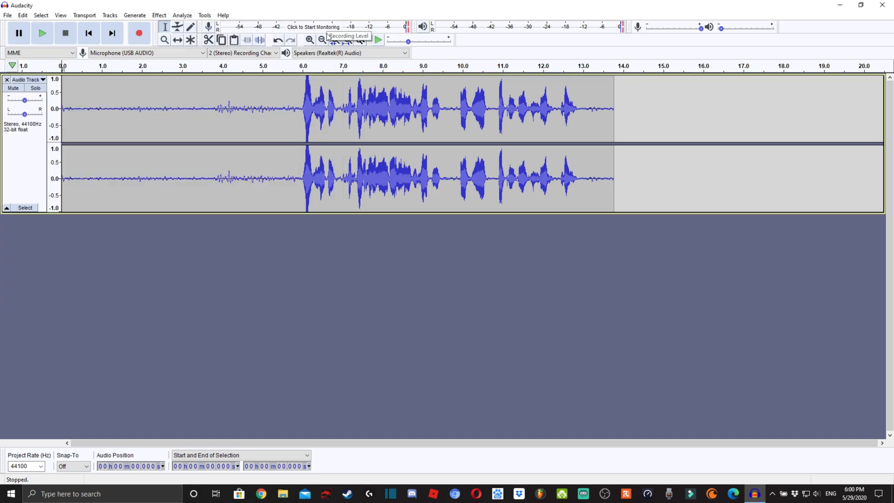
Apply the Compressor to the whole track with a -12 dB threshold, -40 dB noise floor, 2:1 ratio and make-up gain for 0 dB.
{"action": "left_click", "coordinate": [33, 168]}
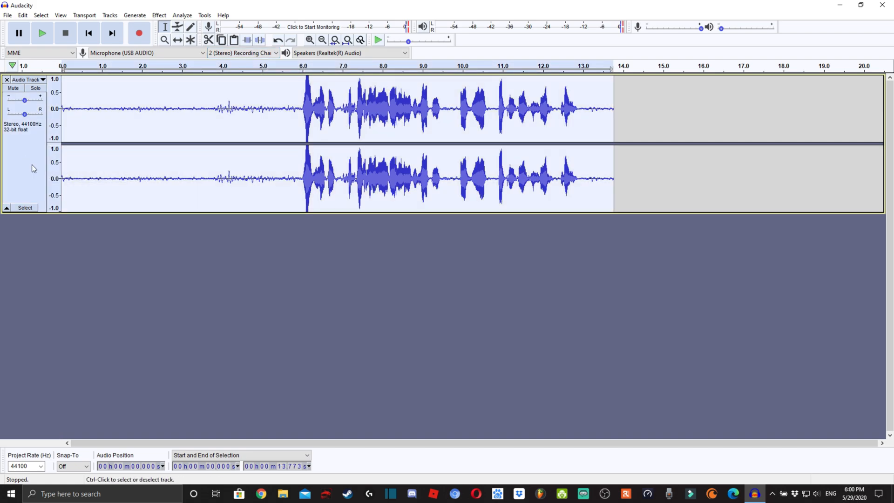
{"action": "left_click", "coordinate": [159, 15]}
{"action": "left_click", "coordinate": [177, 124]}
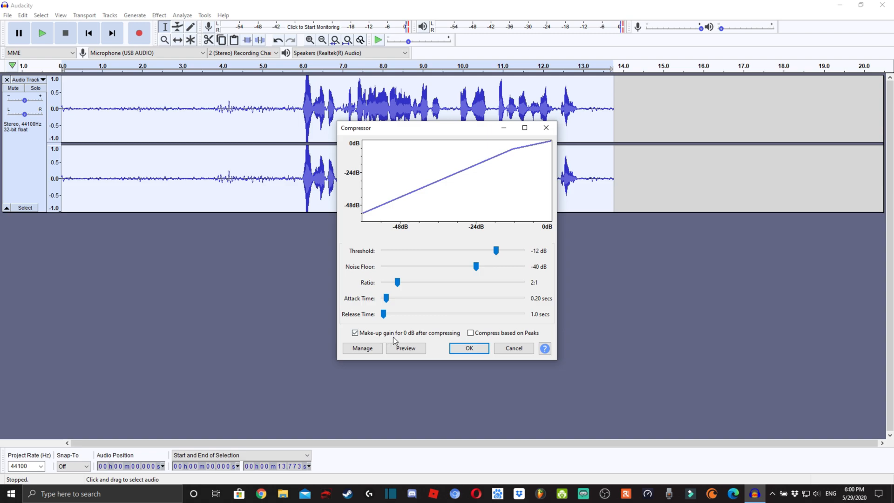
{"action": "left_click", "coordinate": [469, 350]}
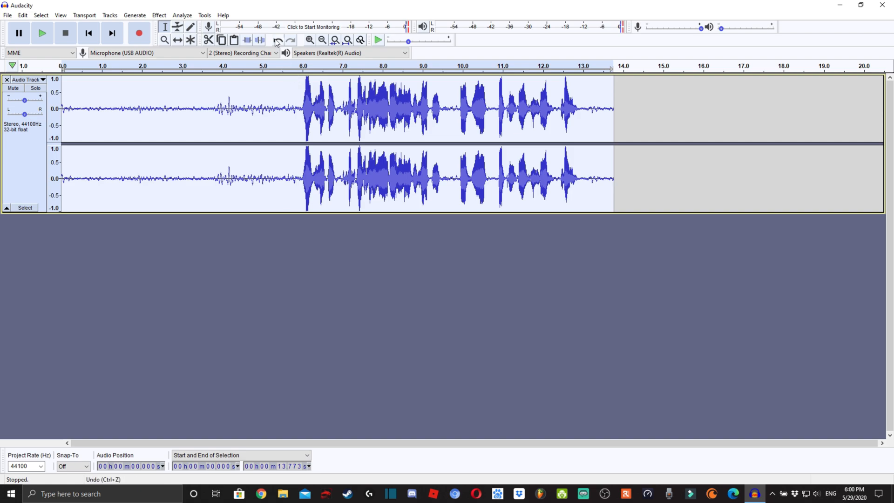
Apply a Filter Curve using the Bass Boost factory preset, with its low-frequency boost reduced to about 3 dB.
{"action": "left_click", "coordinate": [159, 15]}
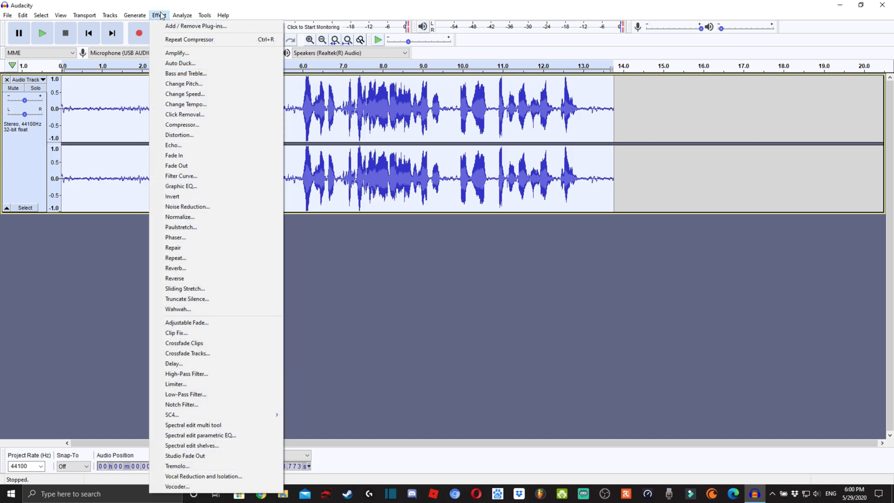
{"action": "left_click", "coordinate": [183, 177]}
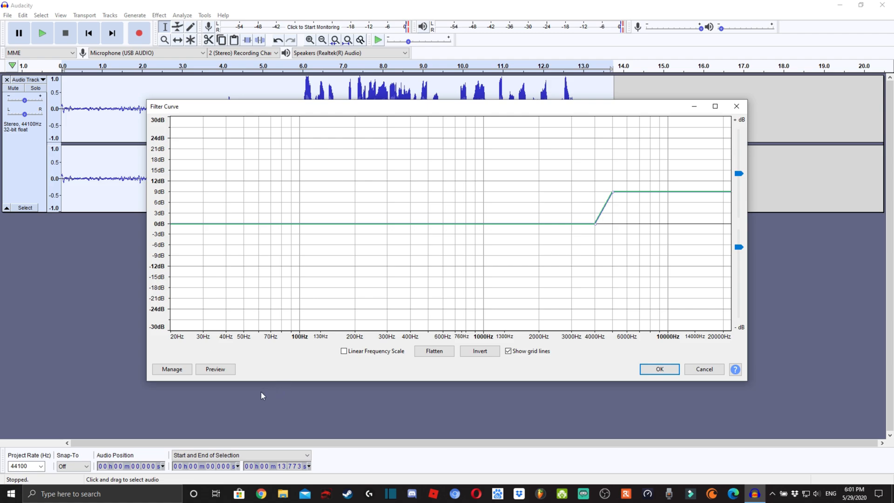
{"action": "left_click", "coordinate": [172, 369]}
{"action": "mouse_move", "coordinate": [185, 418]}
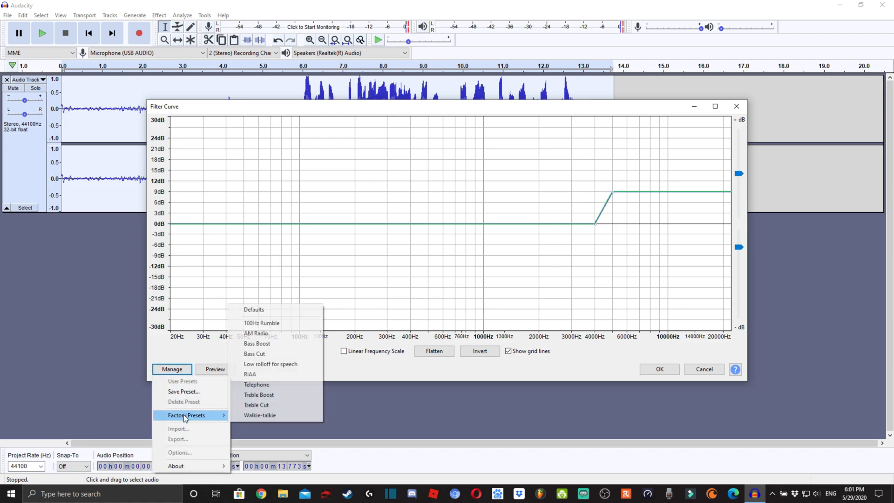
{"action": "left_click", "coordinate": [300, 344]}
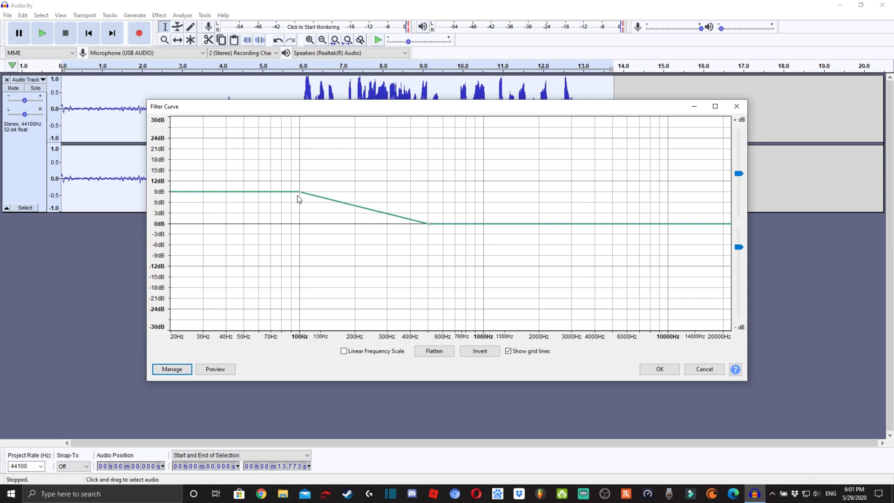
{"action": "left_click_drag", "start_coordinate": [300, 192], "coordinate": [300, 213]}
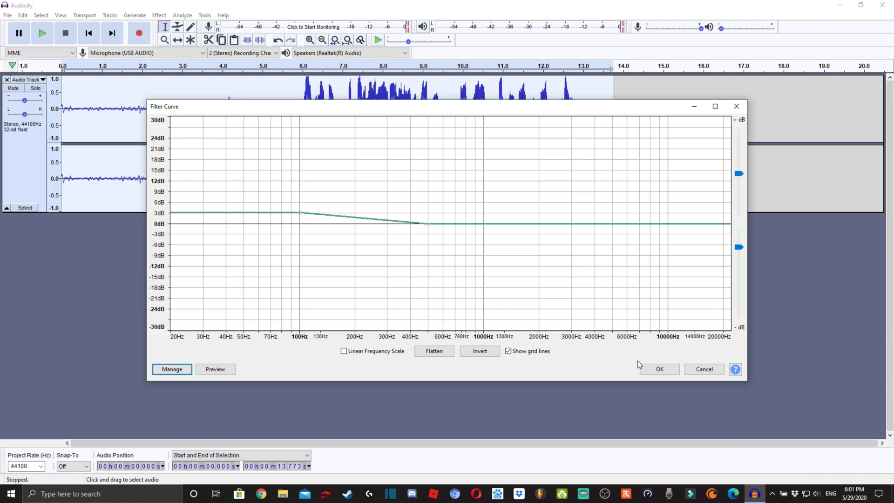
{"action": "left_click", "coordinate": [648, 370]}
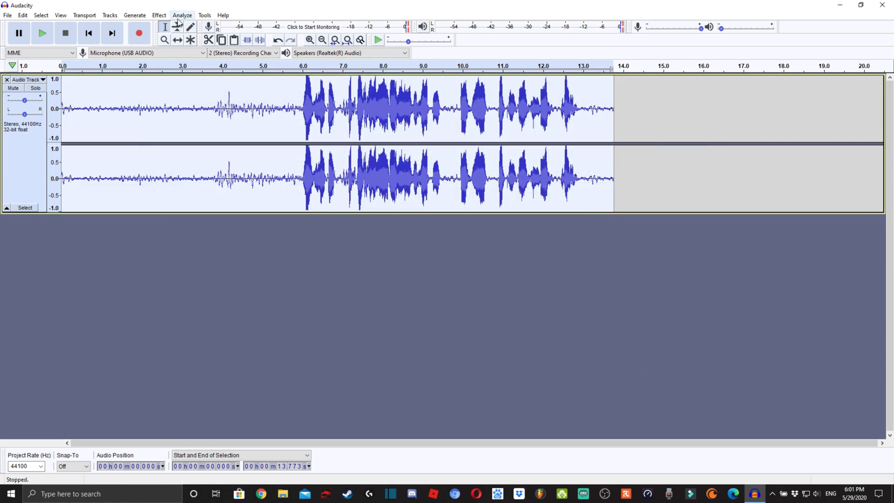
Apply a second Filter Curve to the track using the Treble Boost factory preset.
{"action": "left_click", "coordinate": [159, 15]}
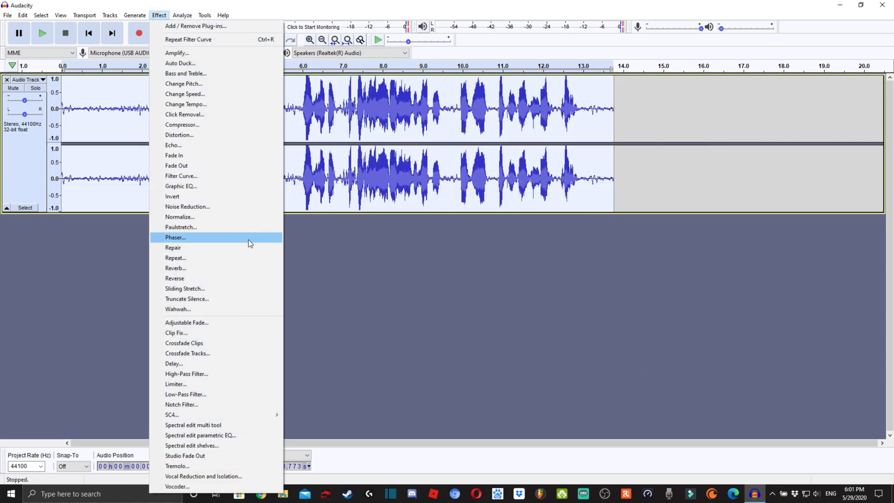
{"action": "left_click", "coordinate": [257, 176]}
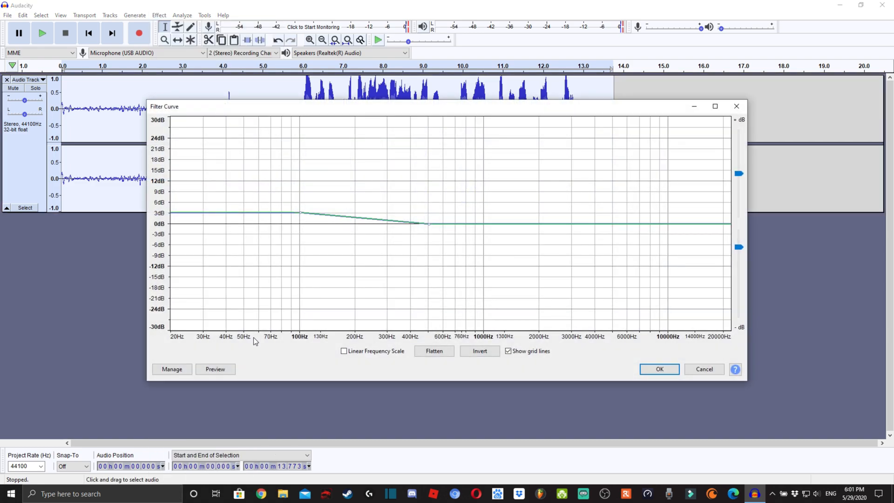
{"action": "left_click", "coordinate": [182, 370]}
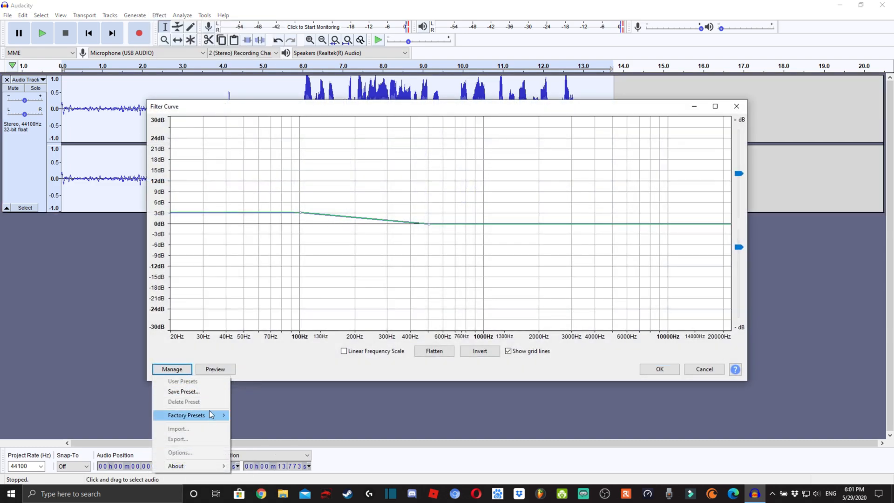
{"action": "mouse_move", "coordinate": [210, 415]}
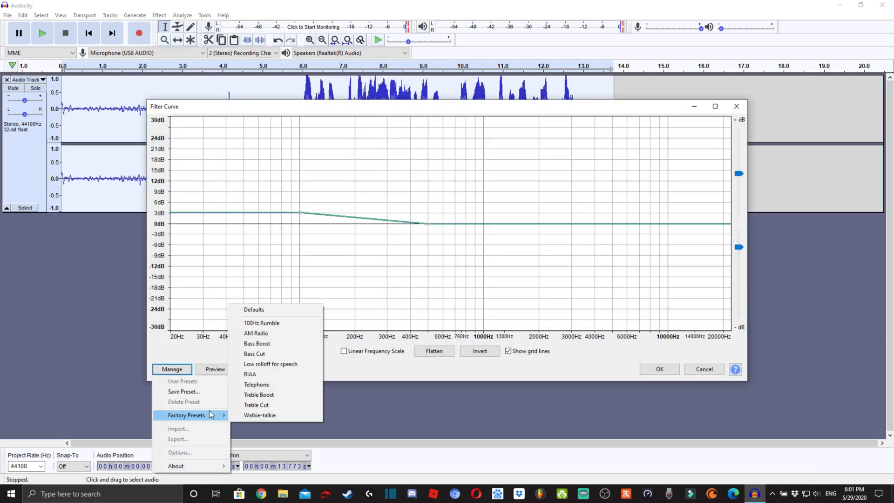
{"action": "left_click", "coordinate": [258, 395]}
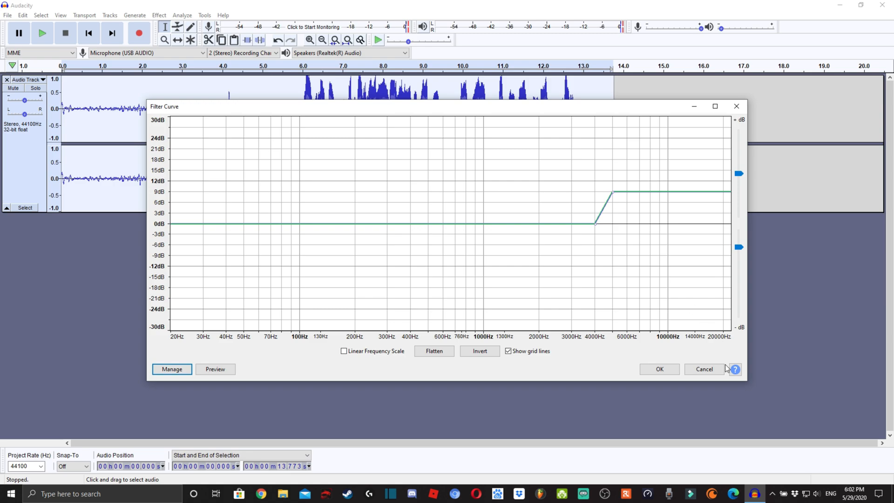
{"action": "left_click", "coordinate": [657, 370]}
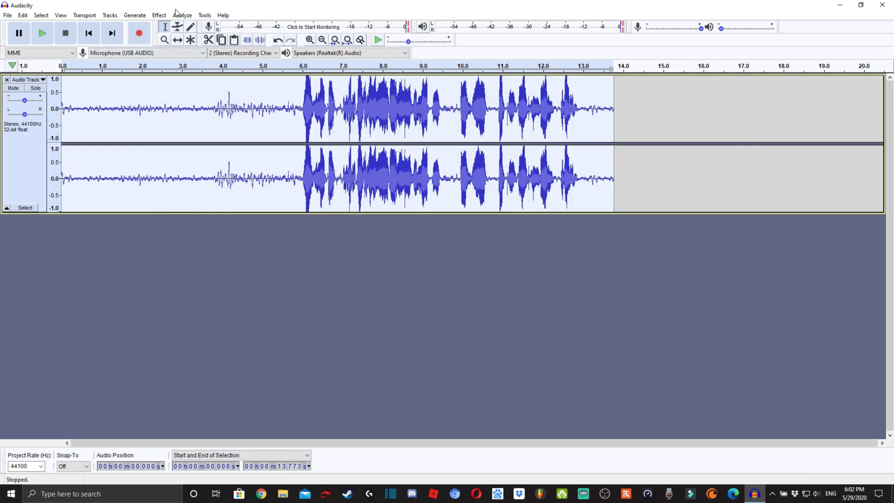
Apply the Limiter to the track as a Hard Limit at -4 dB with 10 ms hold and no make-up gain.
{"action": "left_click", "coordinate": [159, 15]}
{"action": "left_click", "coordinate": [214, 384]}
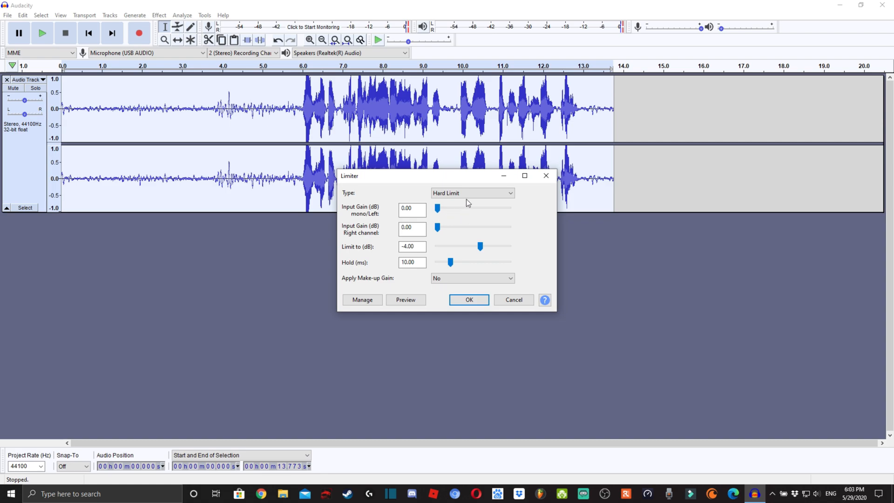
{"action": "left_click", "coordinate": [423, 247]}
{"action": "left_click", "coordinate": [469, 299]}
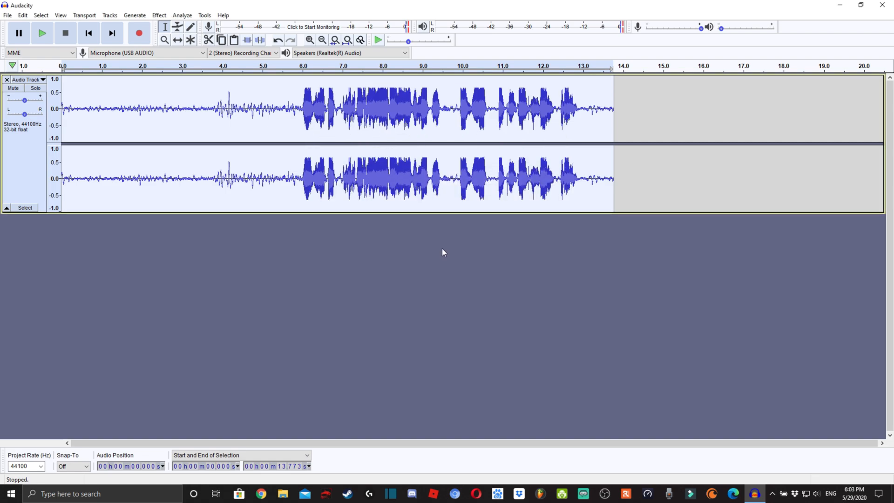
Normalize the whole track to a -1.0 dB peak with DC offset removed, and apply Normalize a second time.
{"action": "left_click", "coordinate": [163, 16]}
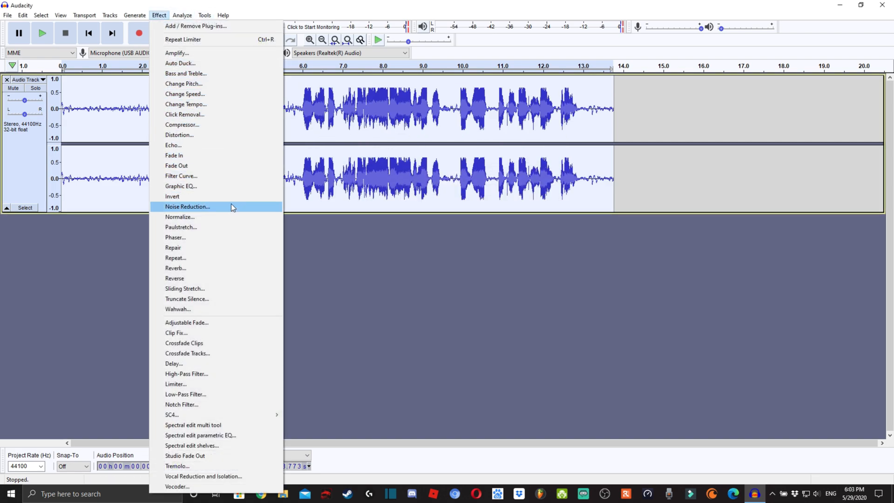
{"action": "left_click", "coordinate": [227, 216]}
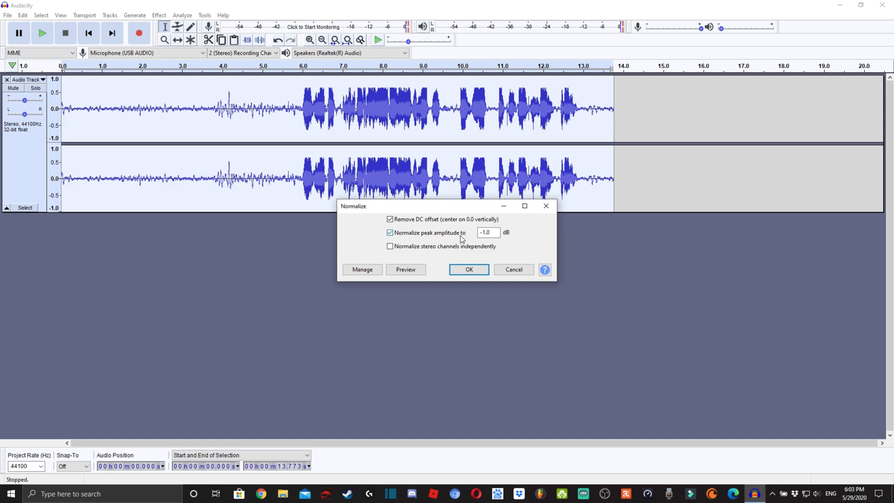
{"action": "left_click", "coordinate": [477, 269]}
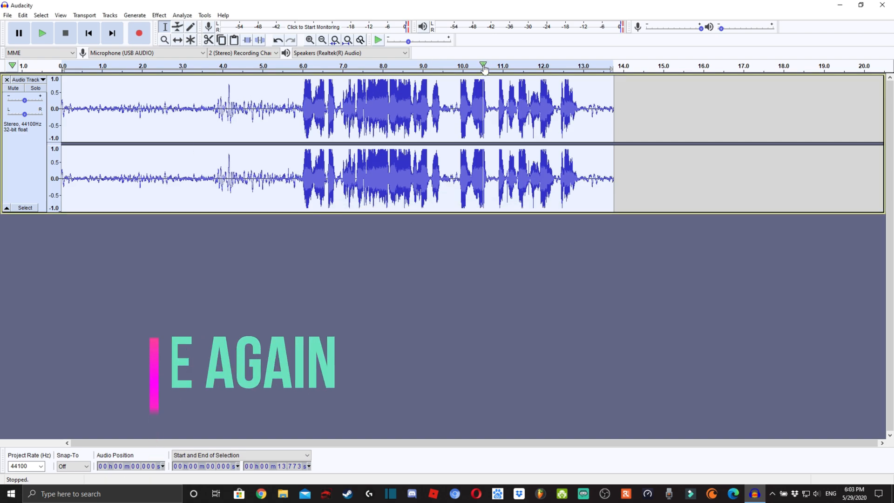
{"action": "left_click", "coordinate": [160, 15]}
{"action": "left_click", "coordinate": [181, 232]}
{"action": "left_click", "coordinate": [478, 268]}
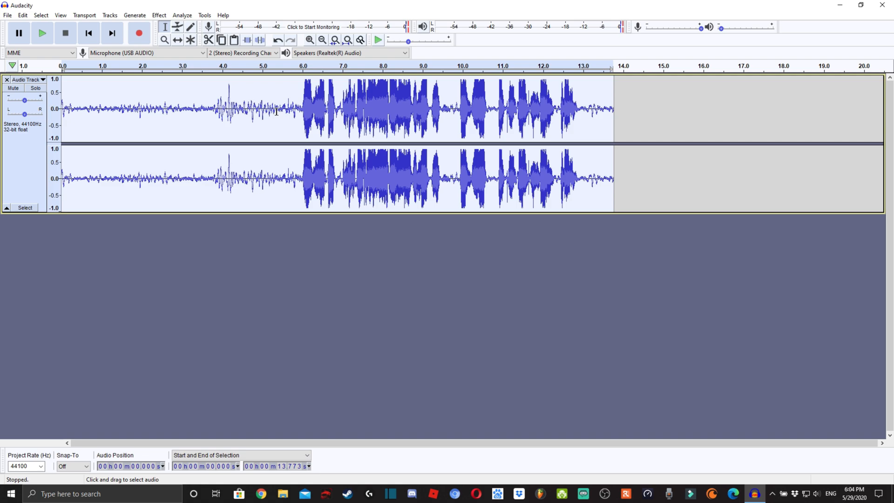
Select the speech-free opening of the track, about 5.8 seconds, and capture it as the Noise Reduction profile.
{"action": "left_click", "coordinate": [294, 111], "text": "shift"}
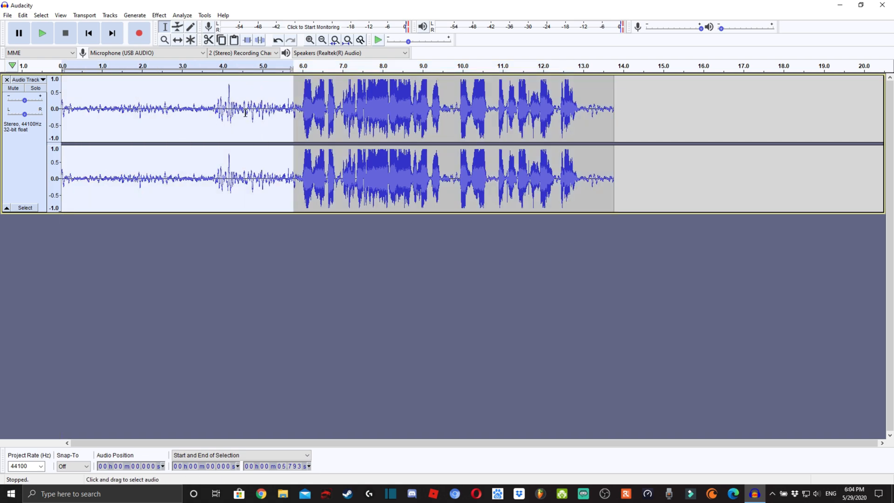
{"action": "left_click", "coordinate": [160, 15]}
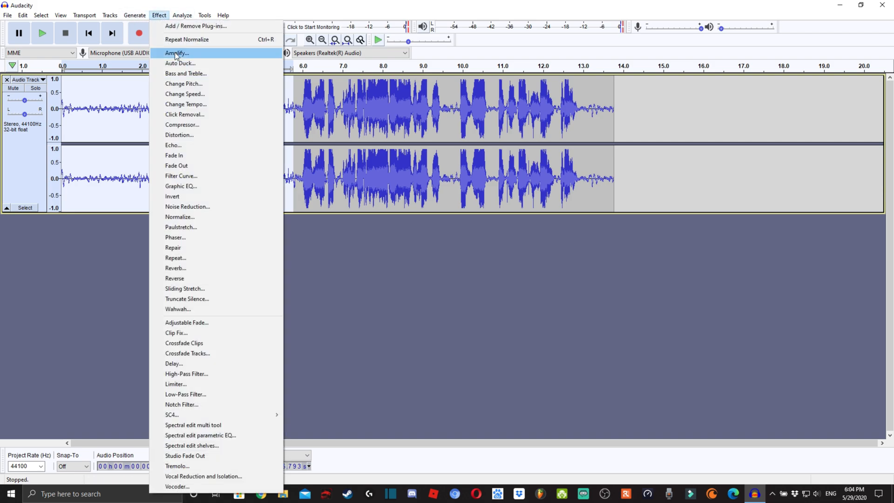
{"action": "left_click", "coordinate": [241, 207]}
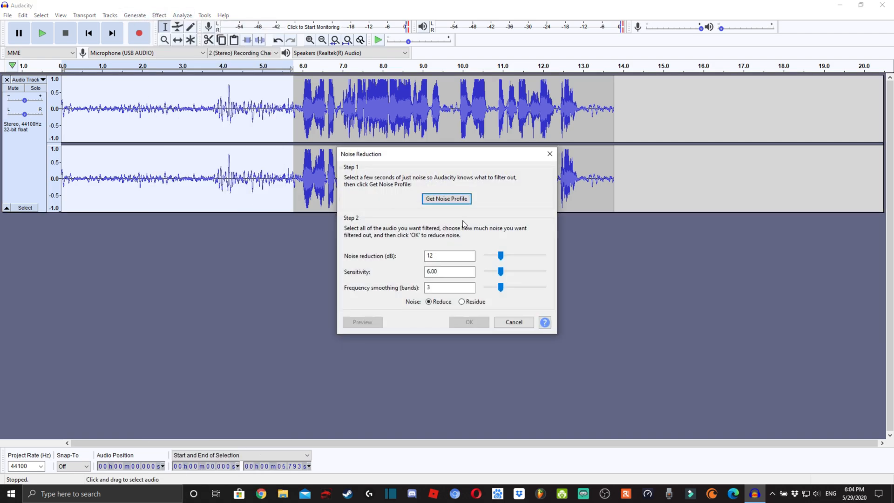
{"action": "left_click", "coordinate": [454, 201]}
Apply Noise Reduction to the whole track with 12 dB reduction, sensitivity 6.00 and 3 frequency smoothing bands.
{"action": "left_click", "coordinate": [159, 15]}
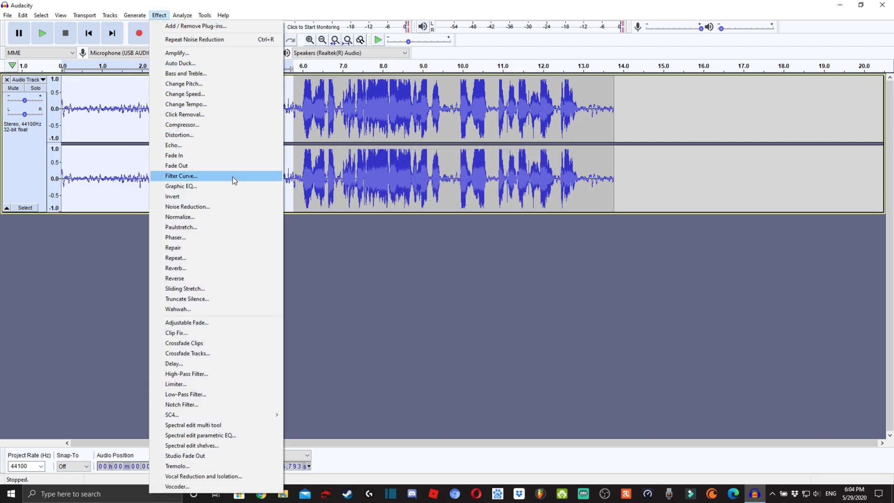
{"action": "left_click", "coordinate": [24, 164]}
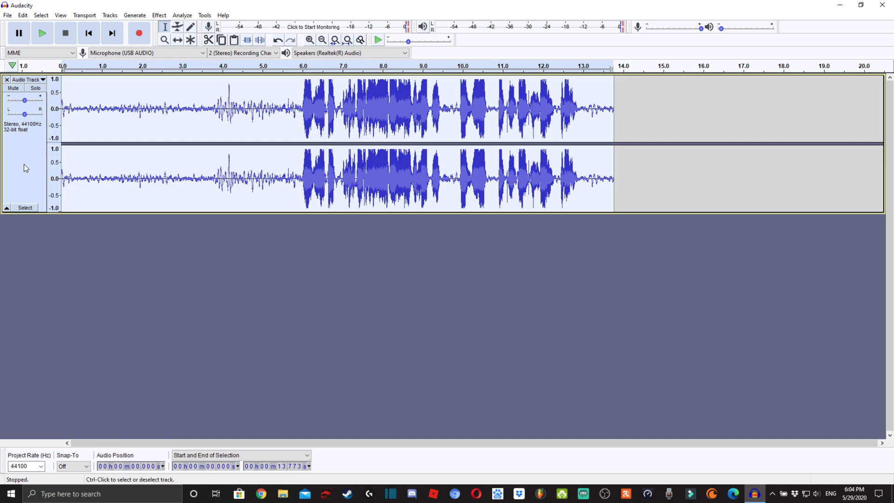
{"action": "left_click", "coordinate": [159, 15]}
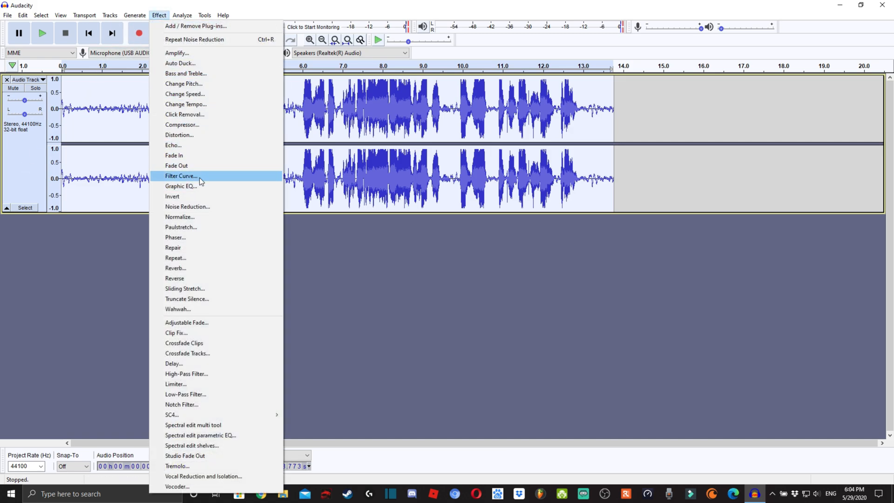
{"action": "left_click", "coordinate": [188, 206]}
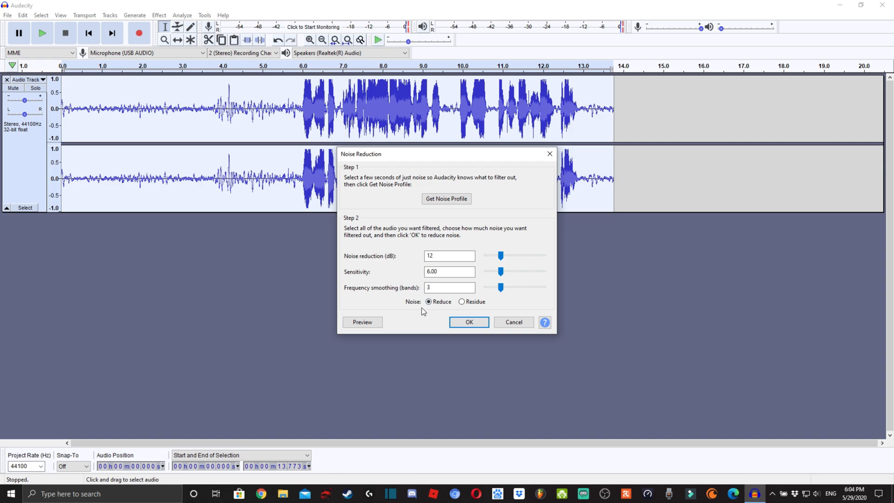
{"action": "left_click", "coordinate": [468, 323]}
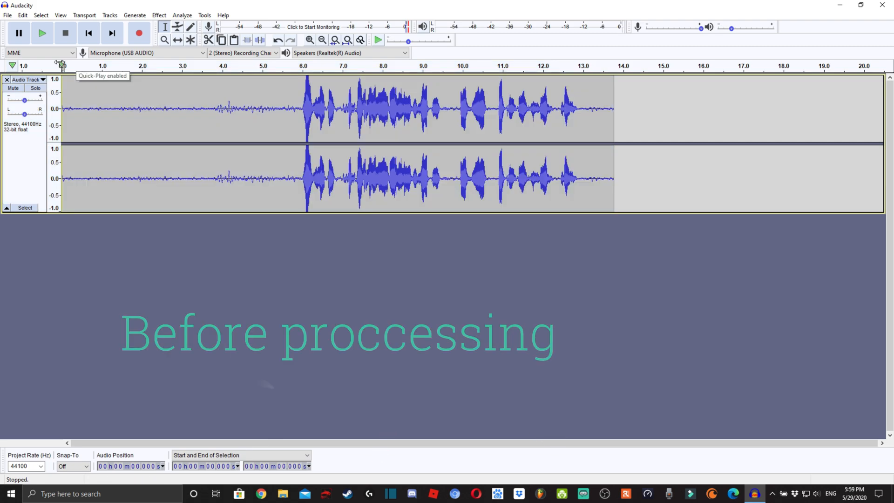
Play the unprocessed recording from the start and lower the system volume while listening.
{"action": "left_click", "coordinate": [59, 65]}
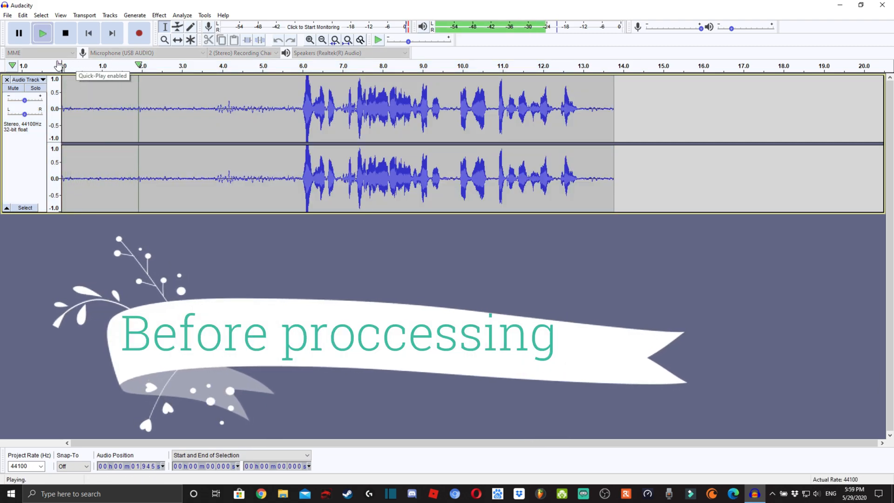
{"action": "key", "text": "XF86AudioRaiseVolume"}
{"action": "key", "text": "XF86AudioRaiseVolume"}
{"action": "key", "text": "XF86AudioLowerVolume"}
{"action": "key", "text": "XF86AudioLowerVolume"}
{"action": "key", "text": "XF86AudioLowerVolume"}
{"action": "key", "text": "XF86AudioLowerVolume"}
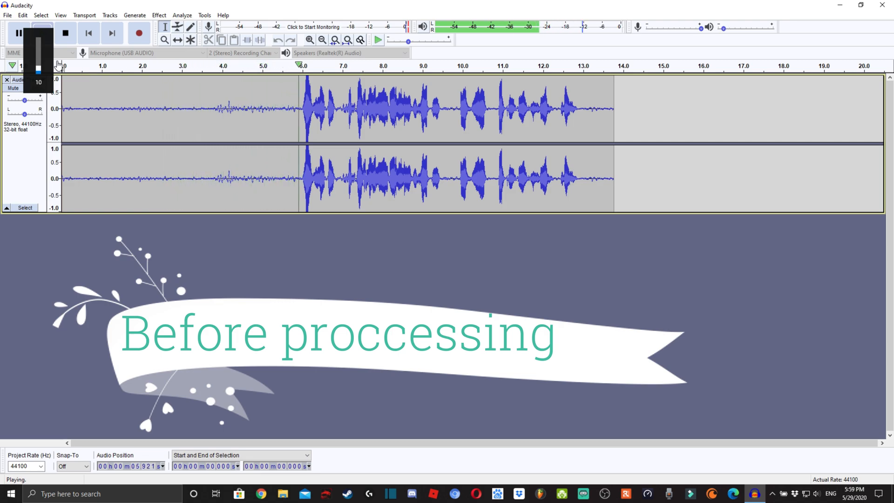
{"action": "key", "text": "XF86AudioLowerVolume"}
{"action": "key", "text": "XF86AudioLowerVolume"}
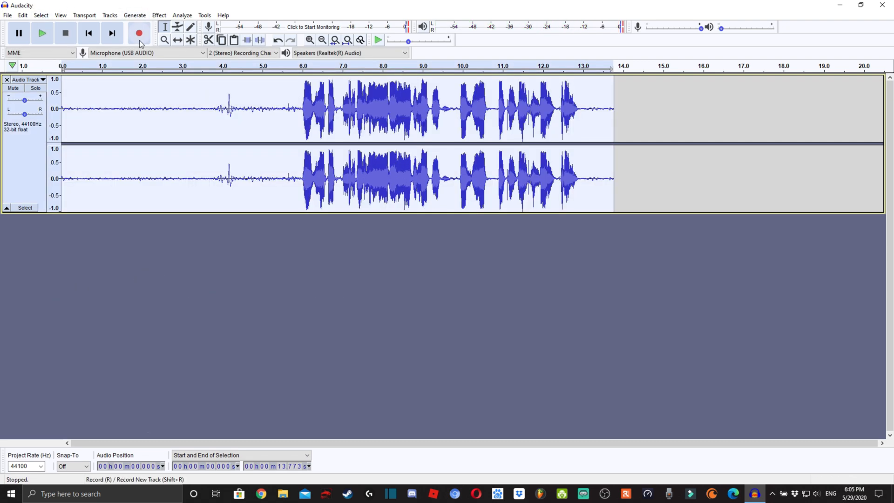
Play the processed track from the start at a lower system volume and stop playback after the speech ends.
{"action": "left_click", "coordinate": [140, 33]}
{"action": "left_click", "coordinate": [91, 66]}
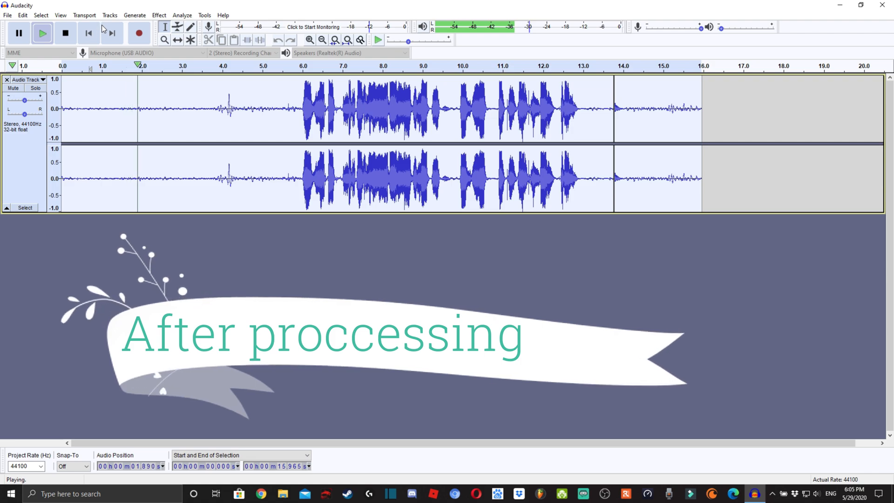
{"action": "key", "text": "XF86AudioLowerVolume"}
{"action": "key", "text": "XF86AudioLowerVolume"}
{"action": "key", "text": "XF86AudioLowerVolume"}
{"action": "key", "text": "XF86AudioLowerVolume"}
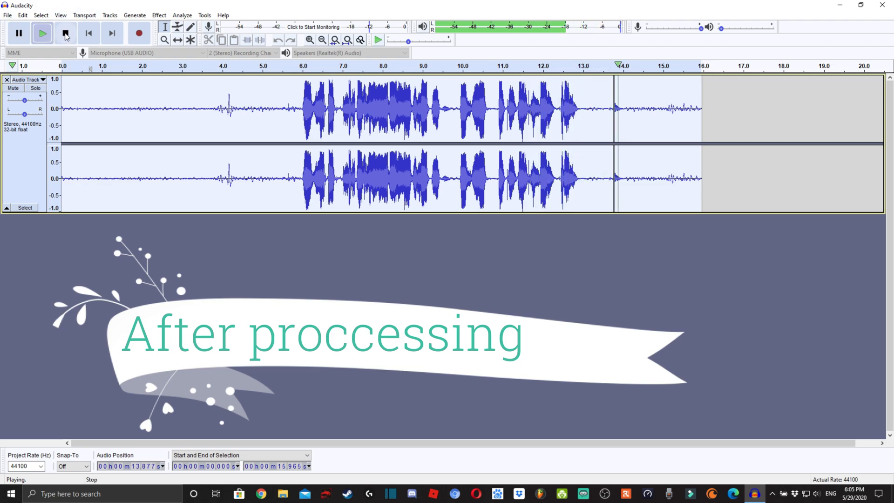
{"action": "left_click", "coordinate": [66, 34]}
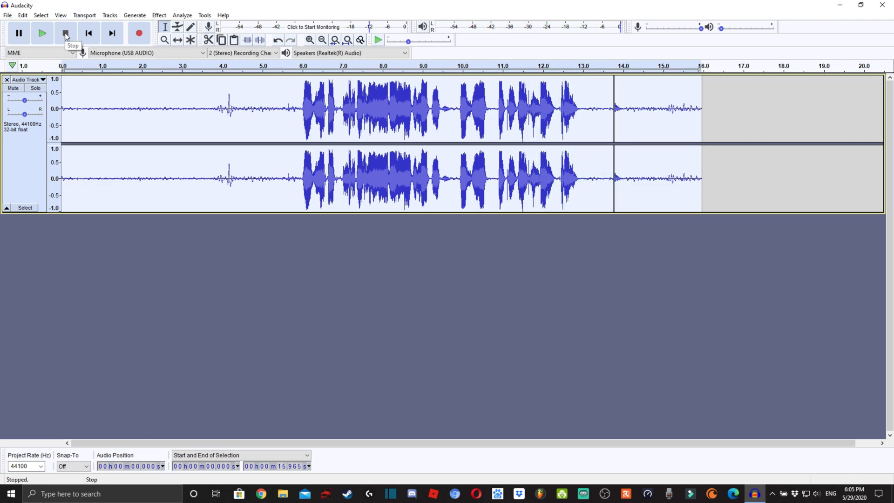